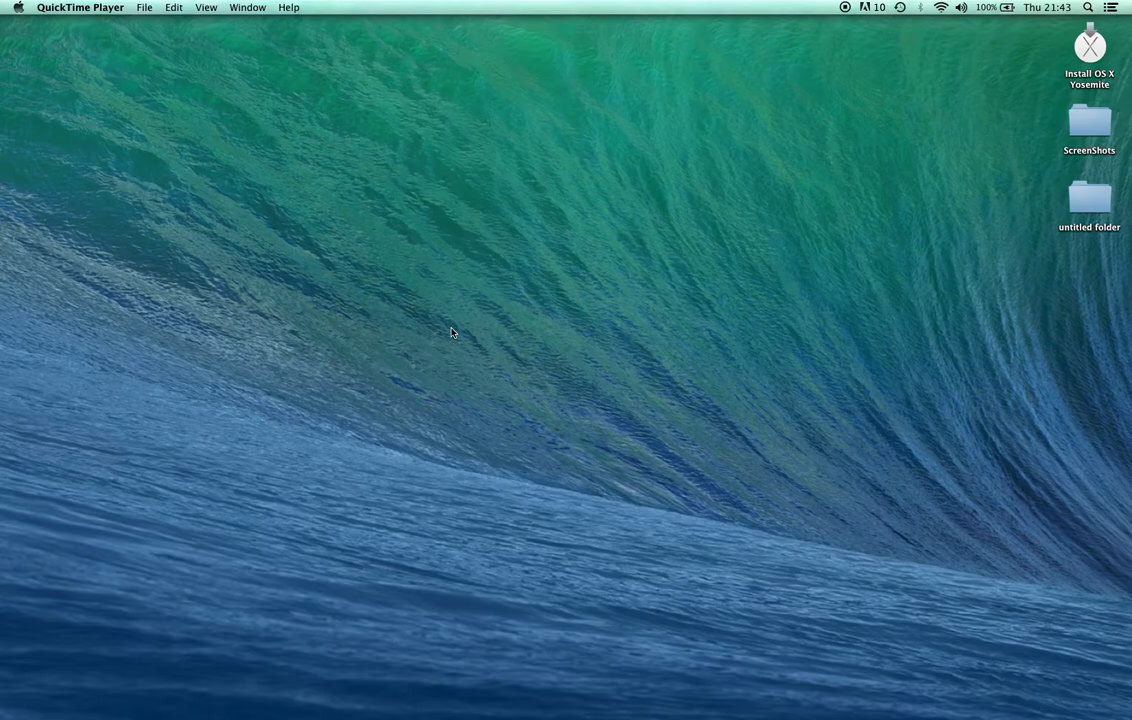
Switch to Google Chrome, go to capsim.com and open its login page
click(405, 705)
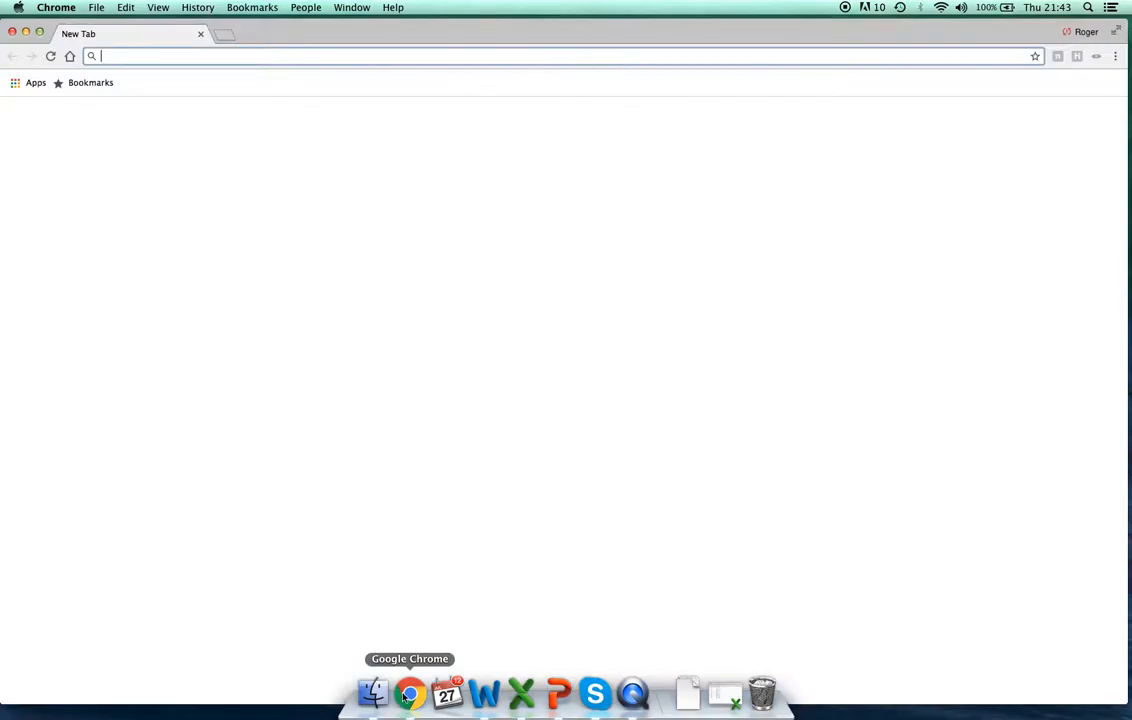
text(ca)
key(Return)
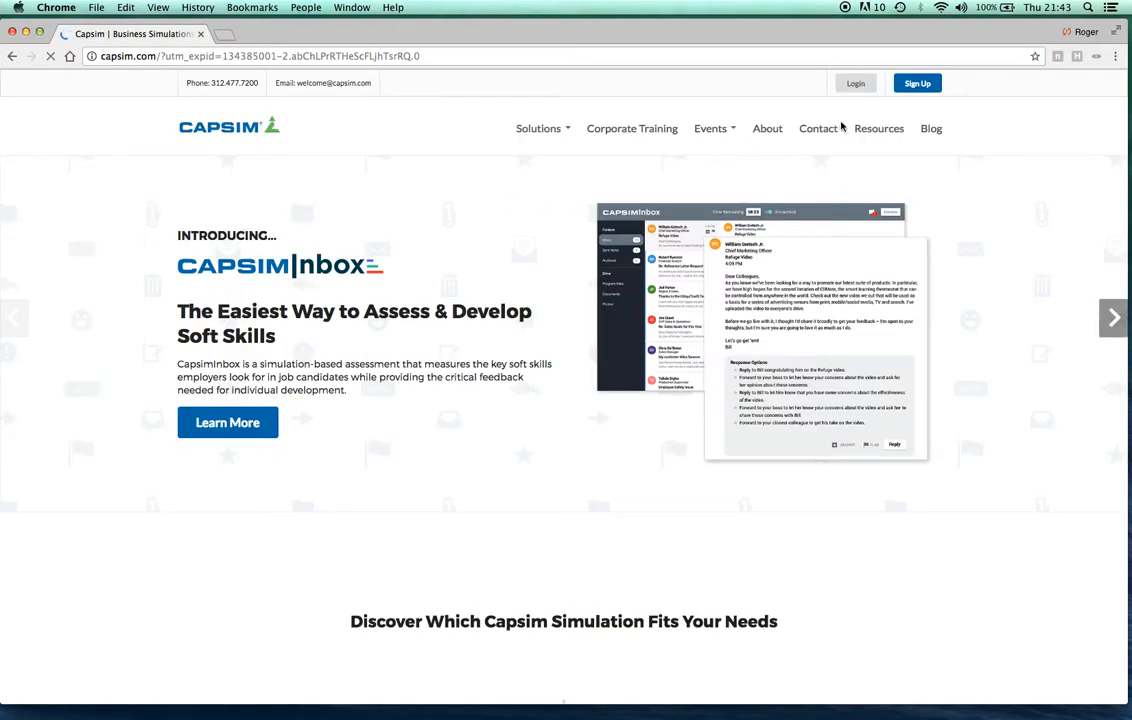
click(860, 90)
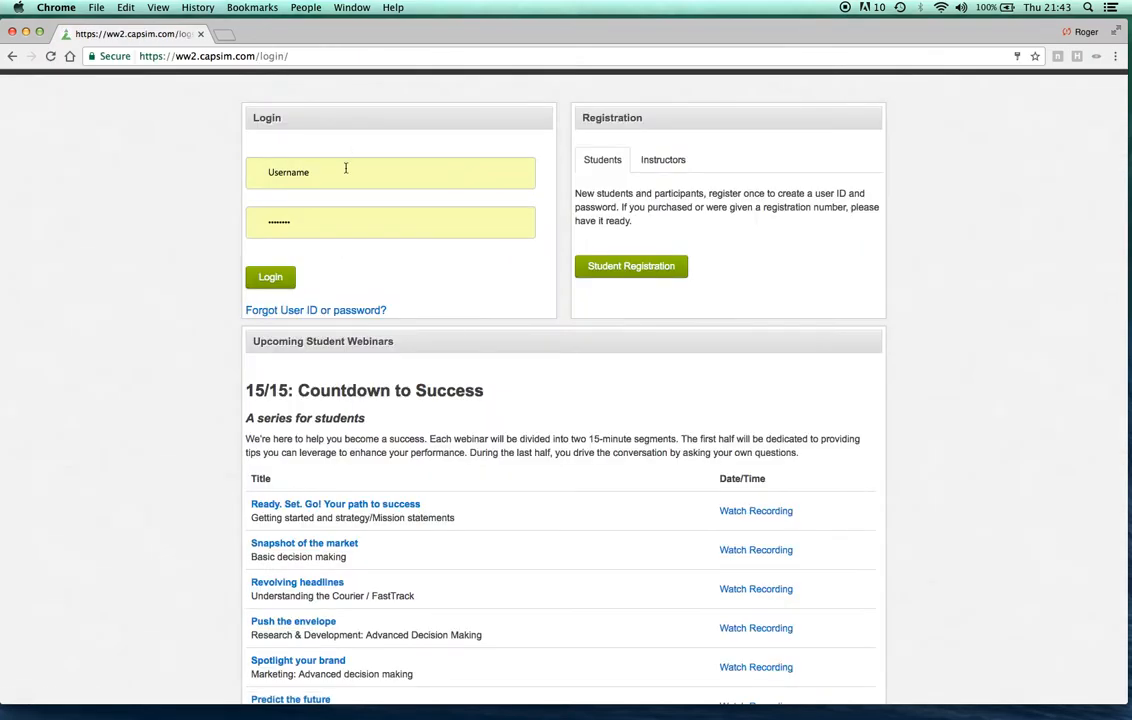
Log in with the account's username and password, and open the CapsimCore activity on the course page
click(346, 172)
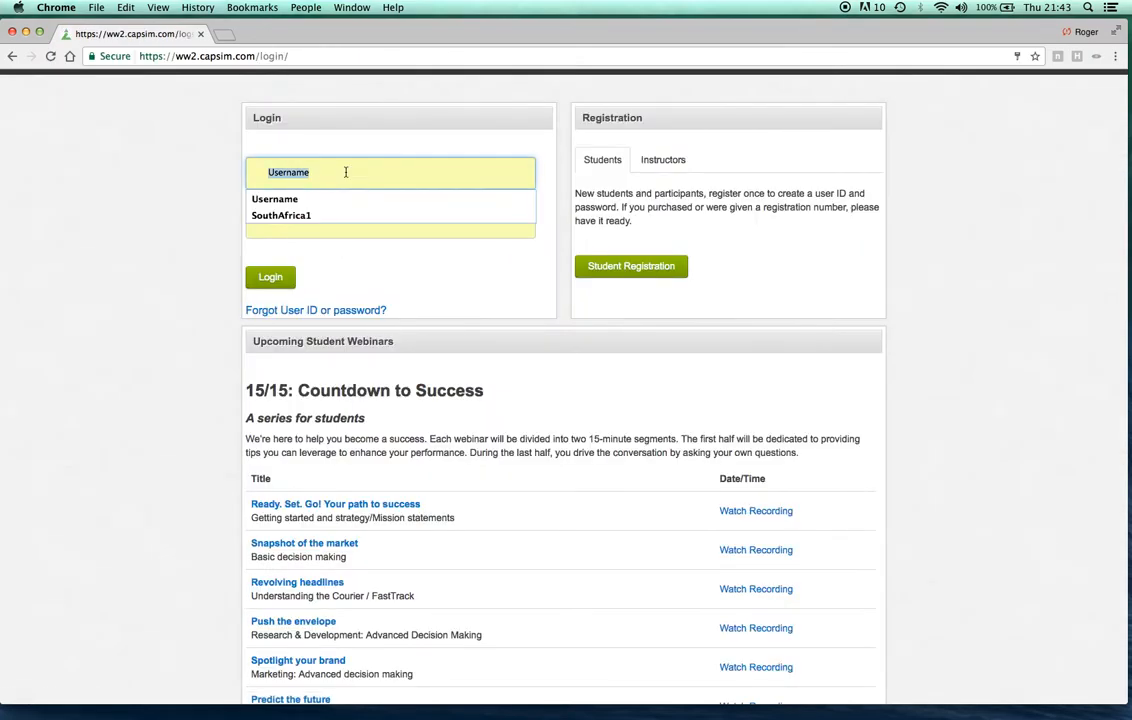
key(super+v)
click(316, 218)
key(super+v)
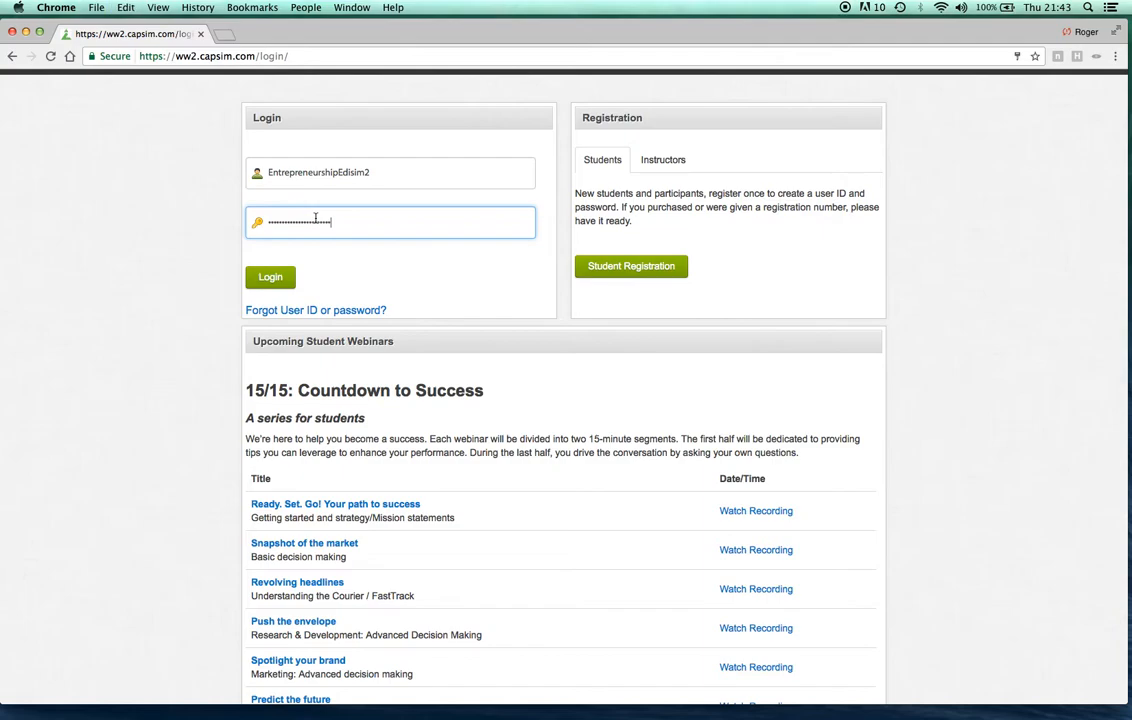
click(275, 277)
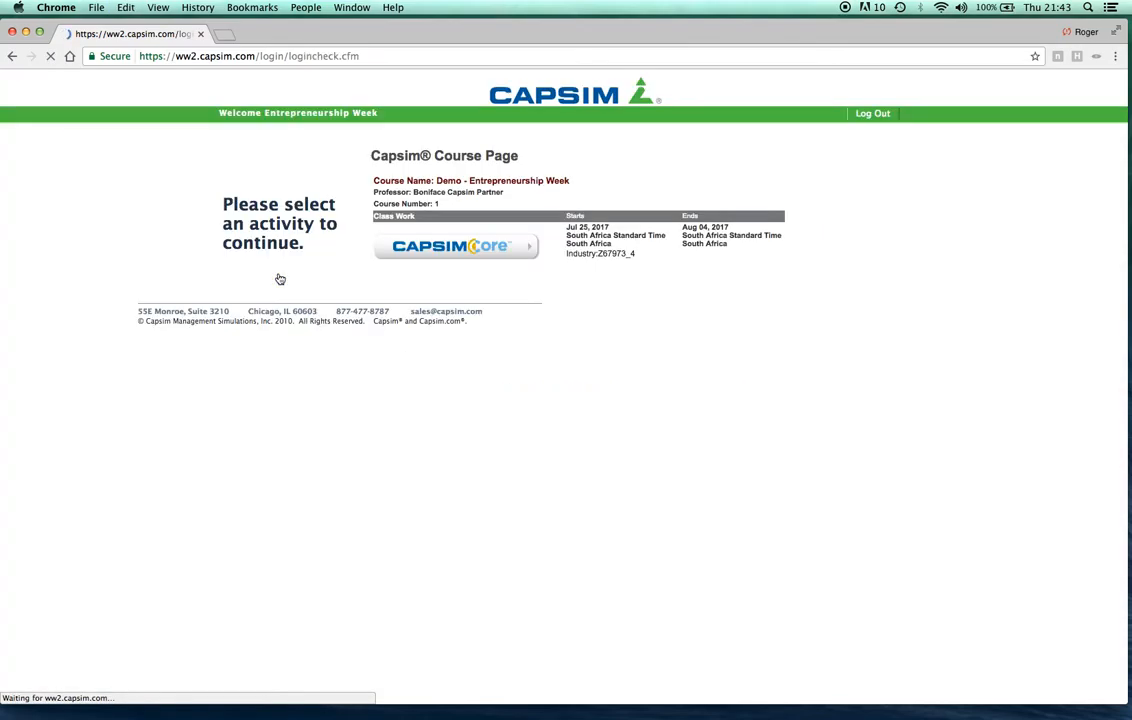
click(469, 257)
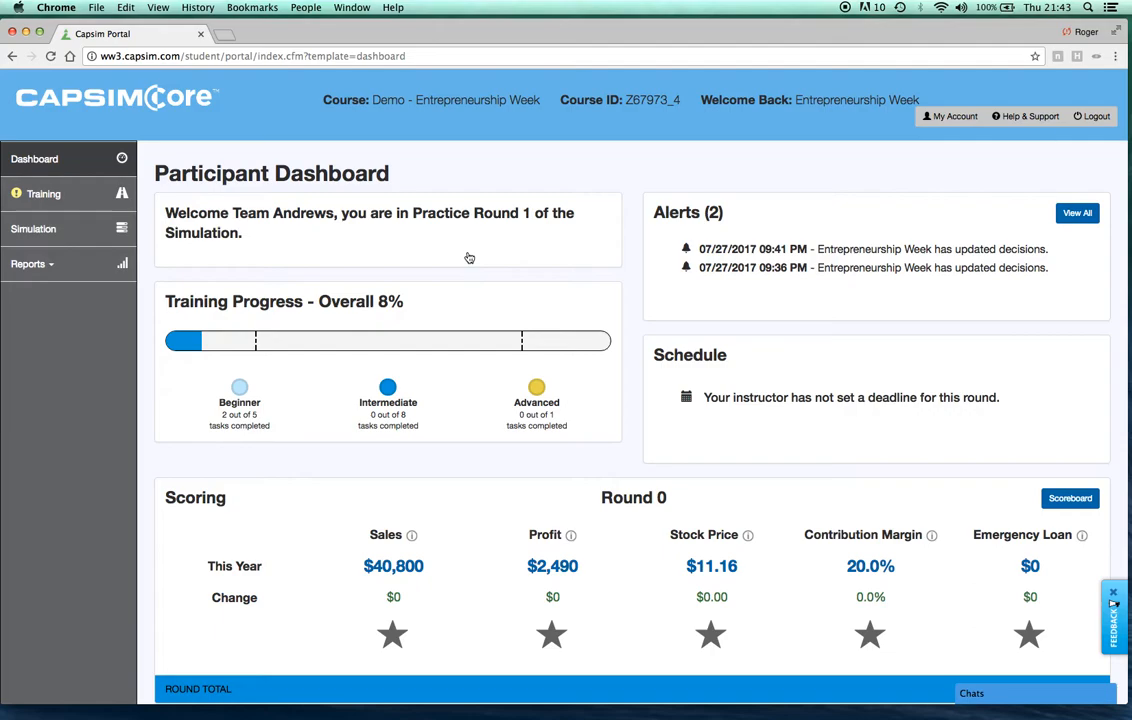
View the Training page, then return to the Participant Dashboard and review its training progress and scoring sections
click(98, 204)
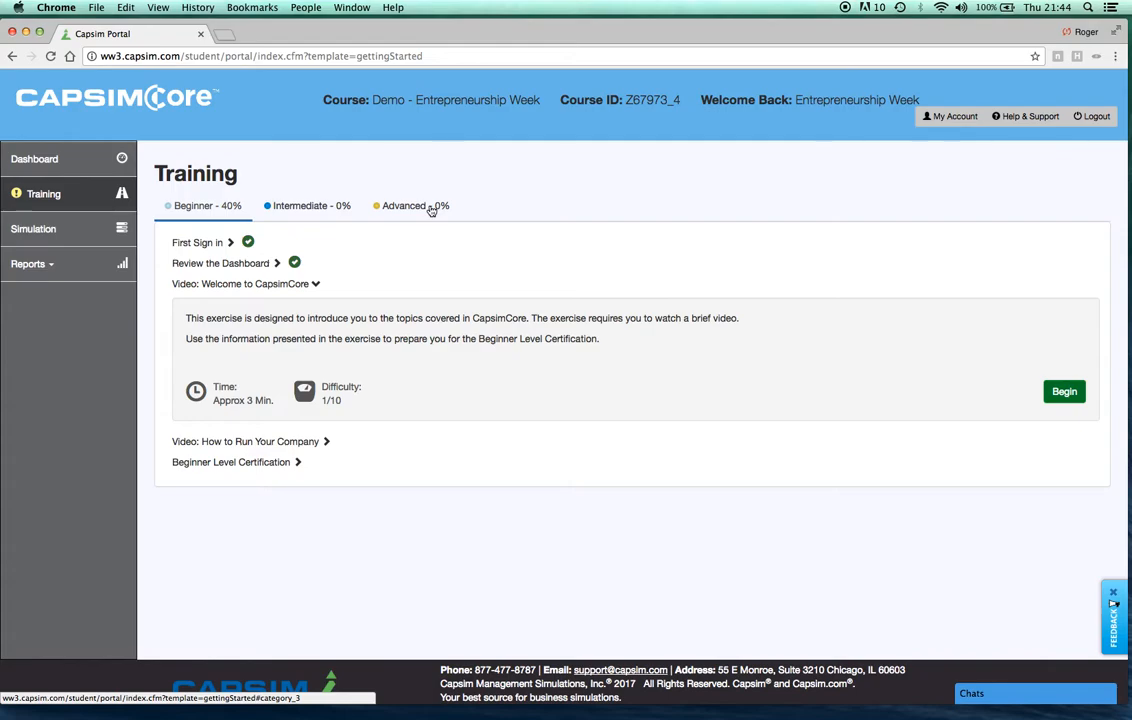
click(83, 174)
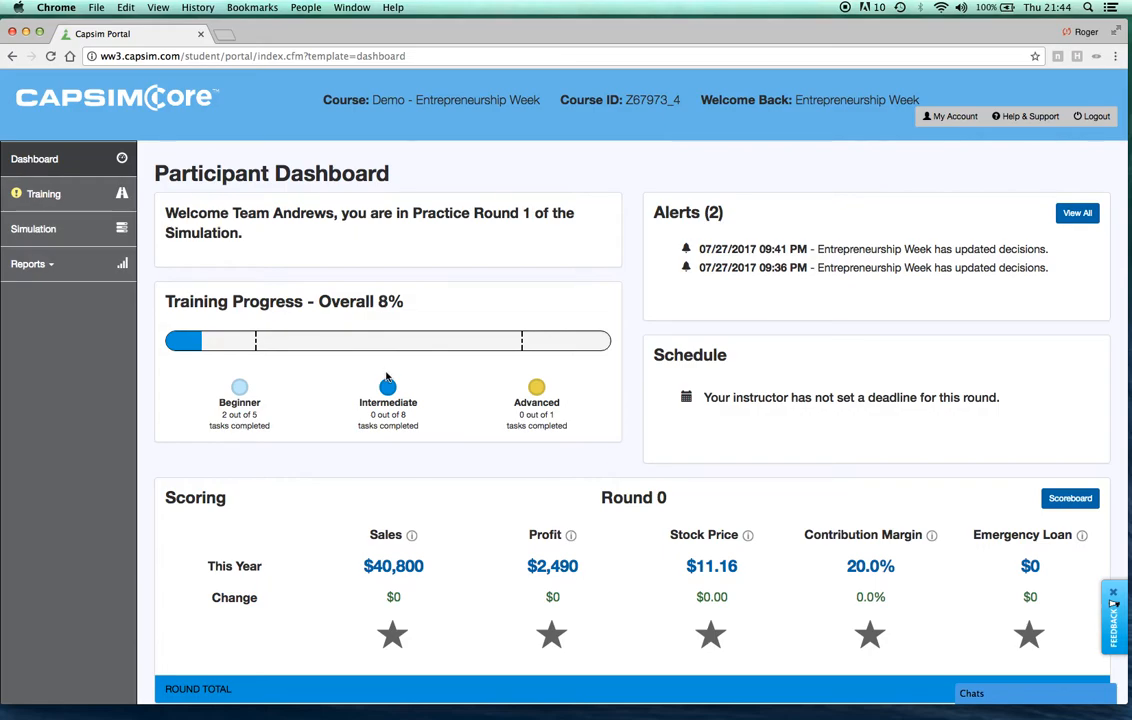
scroll(387, 376, down, 3)
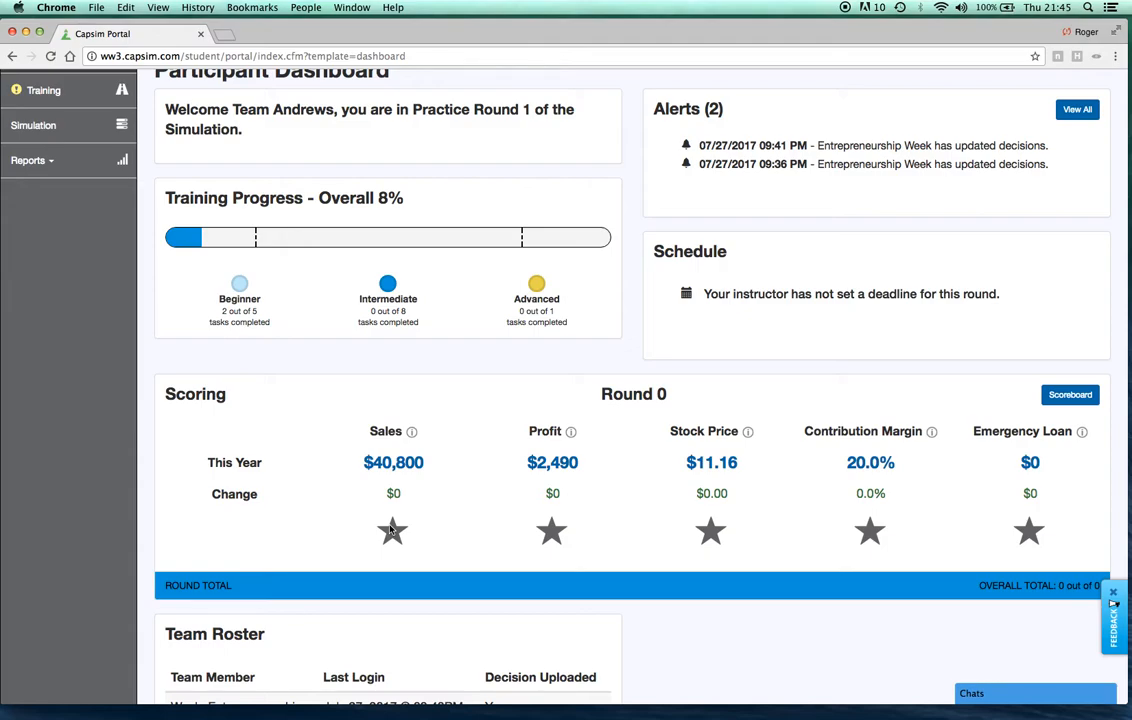
scroll(391, 530, up, 3)
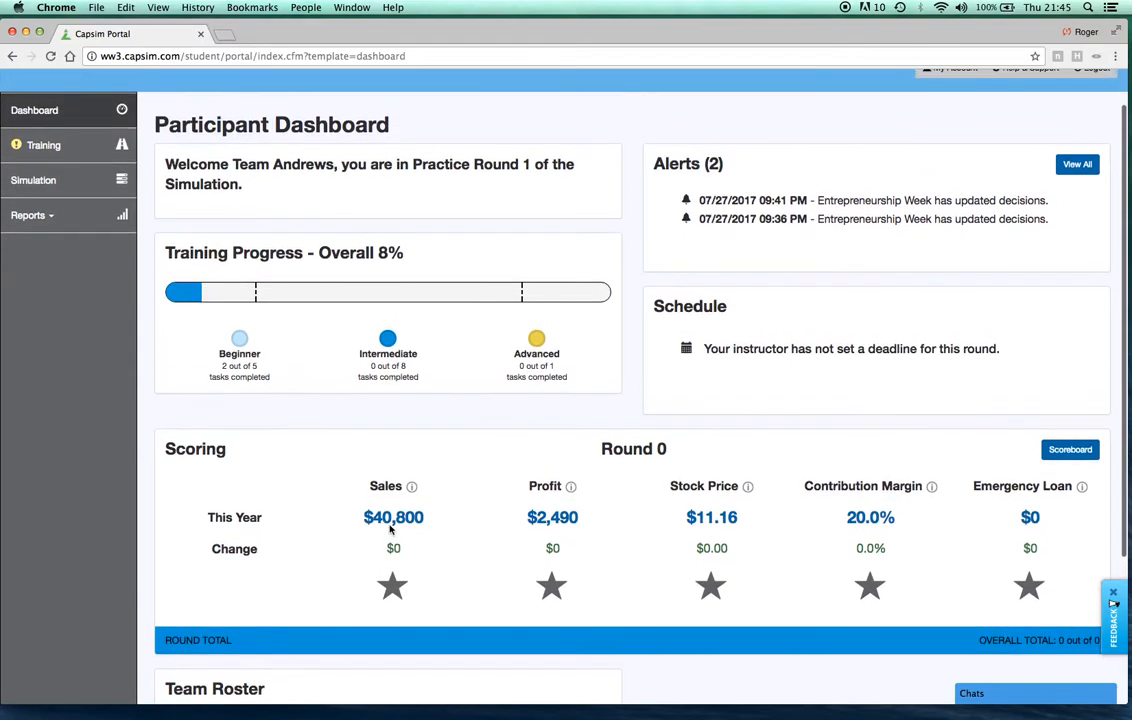
scroll(390, 527, up, 1)
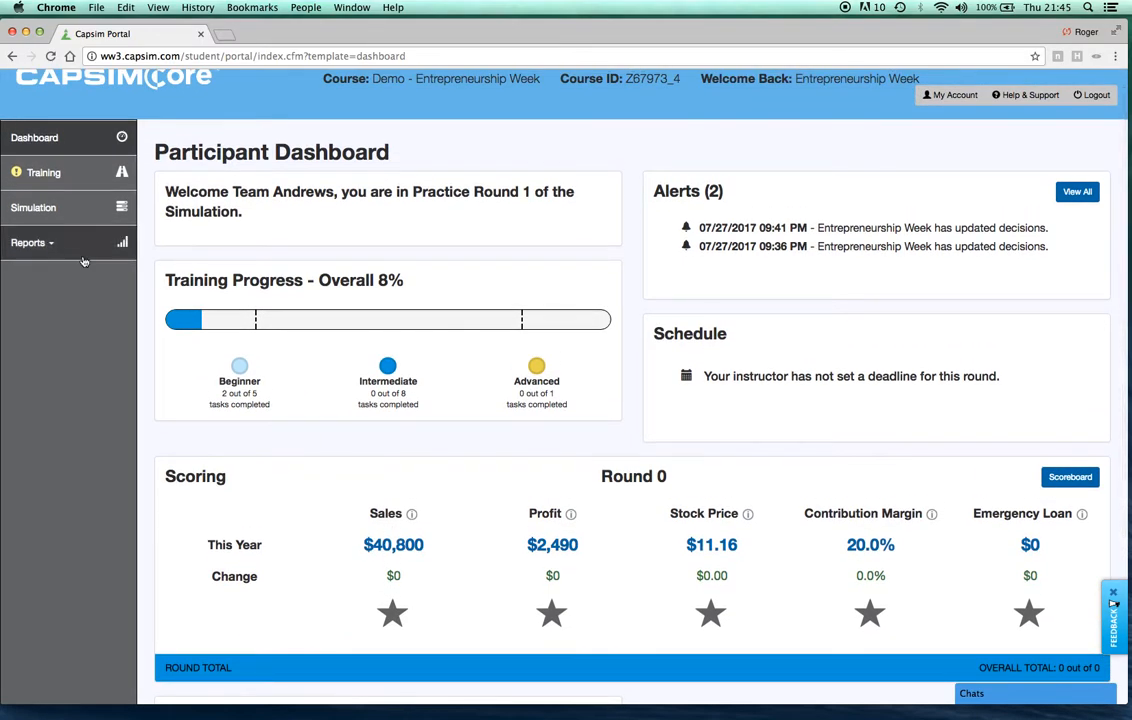
Enter the simulation, dismissing its welcome message, and show the Research & Development decisions
click(68, 221)
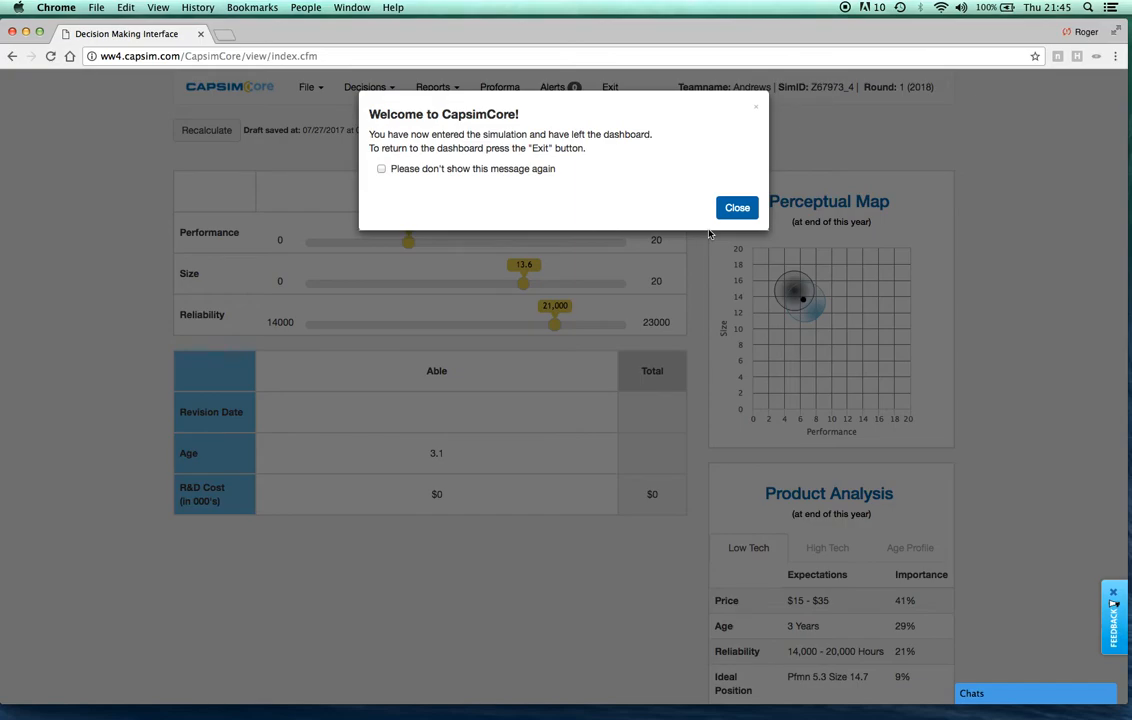
click(747, 207)
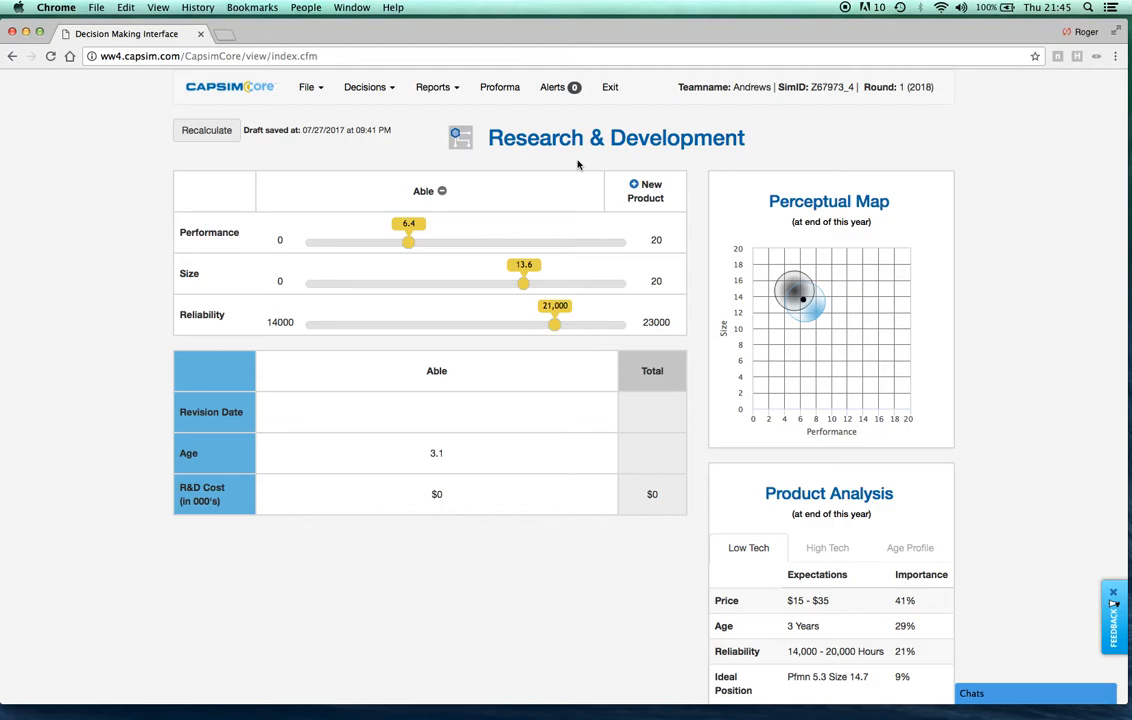
click(378, 89)
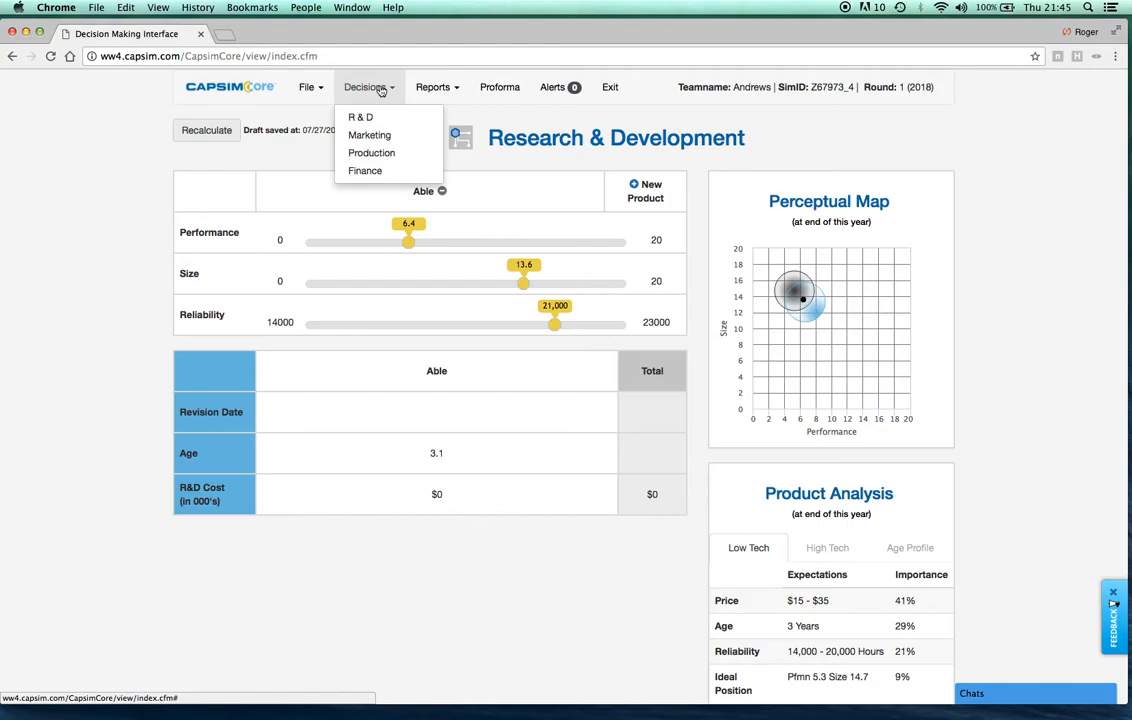
click(379, 119)
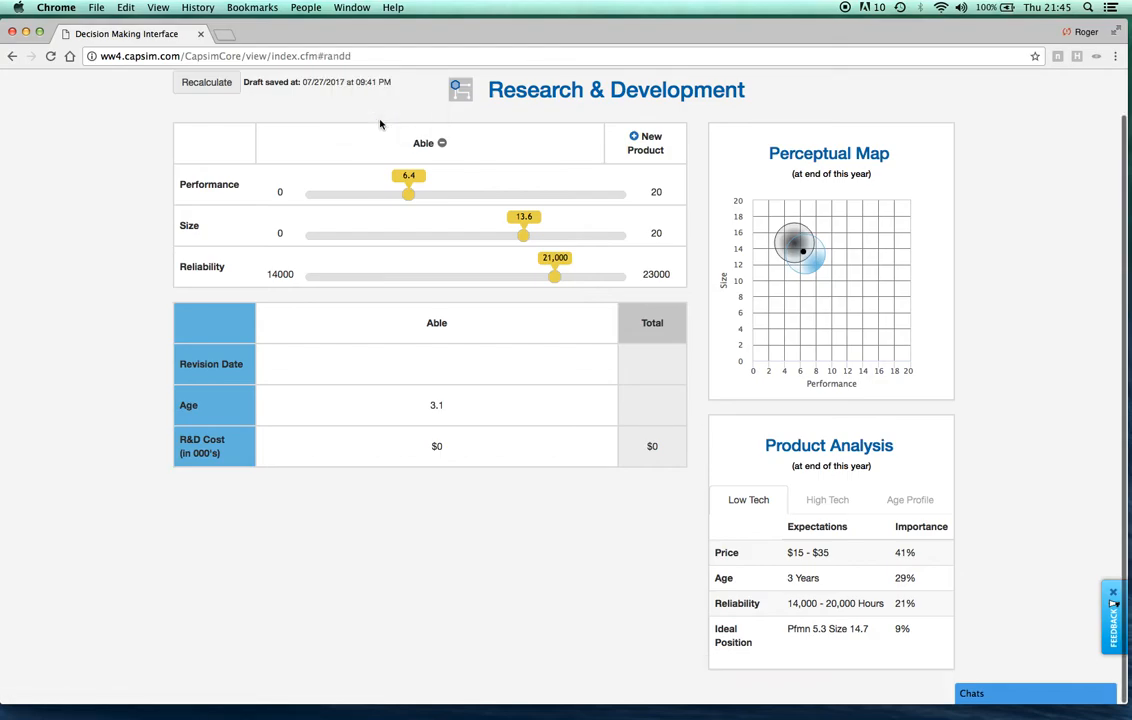
scroll(382, 121, up, 2)
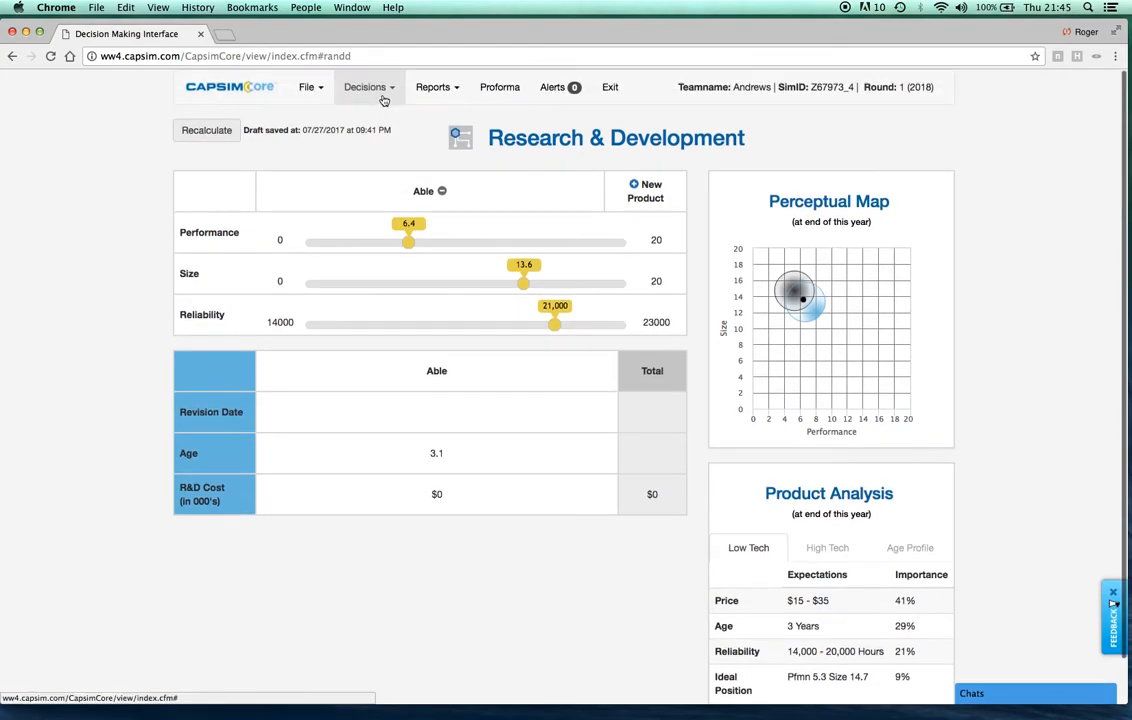
Open the Marketing decisions and list the other available decision areas
click(383, 100)
click(383, 137)
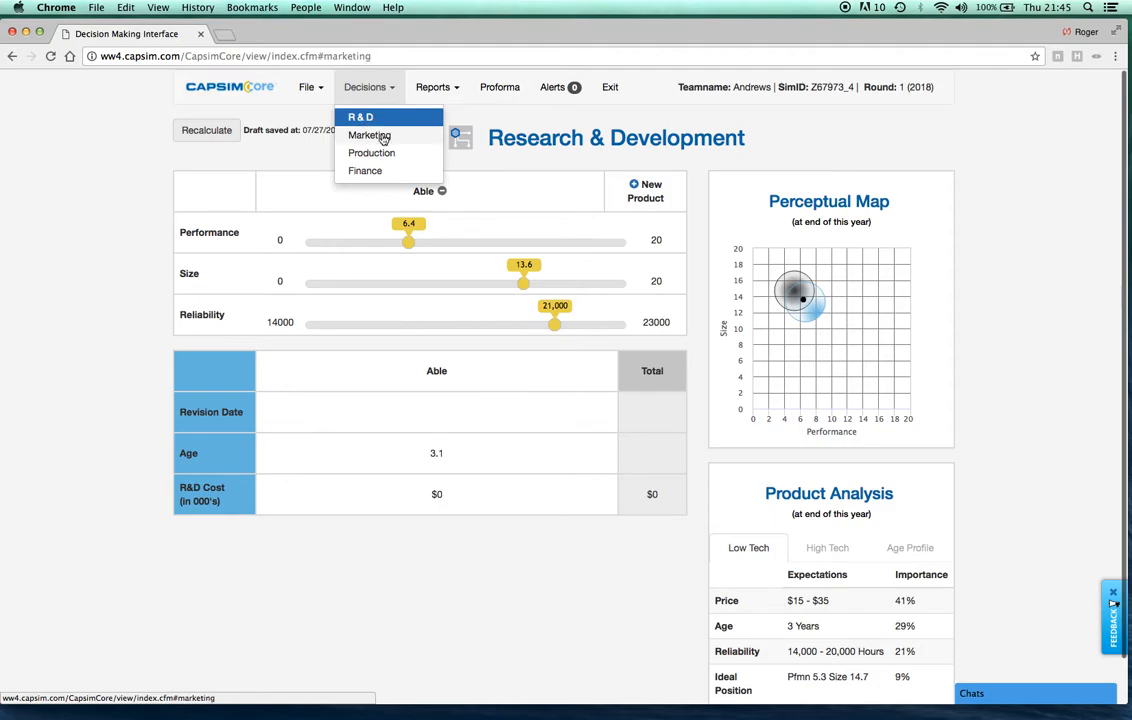
scroll(382, 78, up, 2)
click(380, 87)
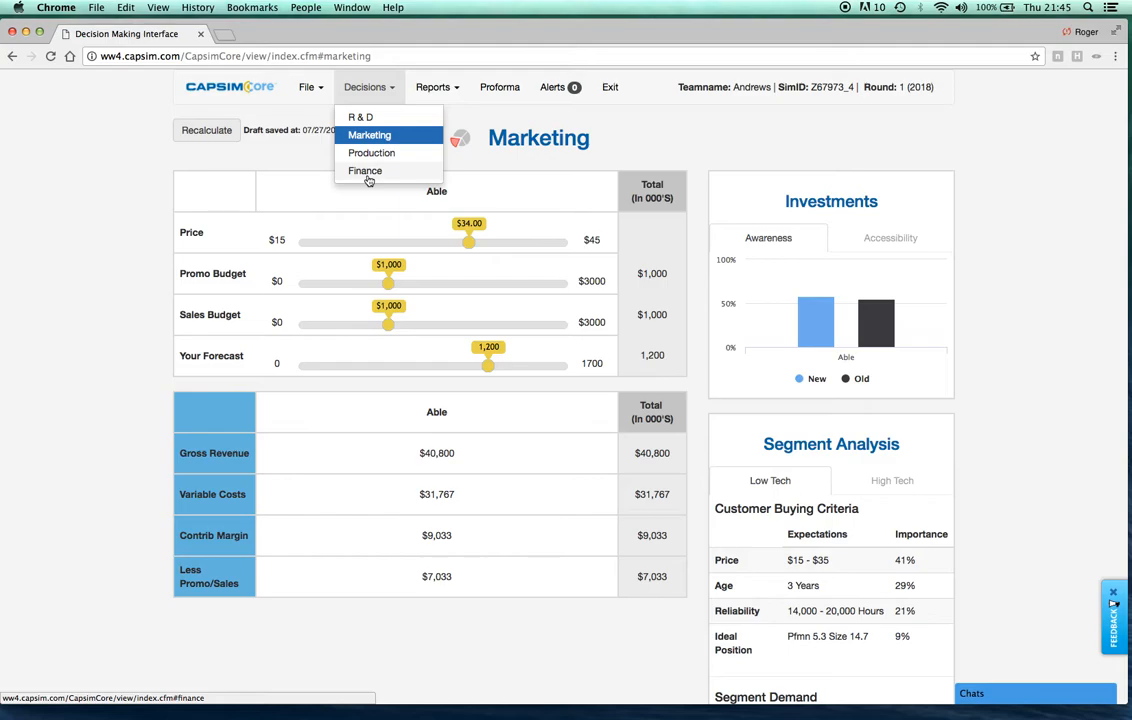
Open the Round 0 report and look through its overview, customer buying criteria, perceptual map and marketing sections
click(435, 92)
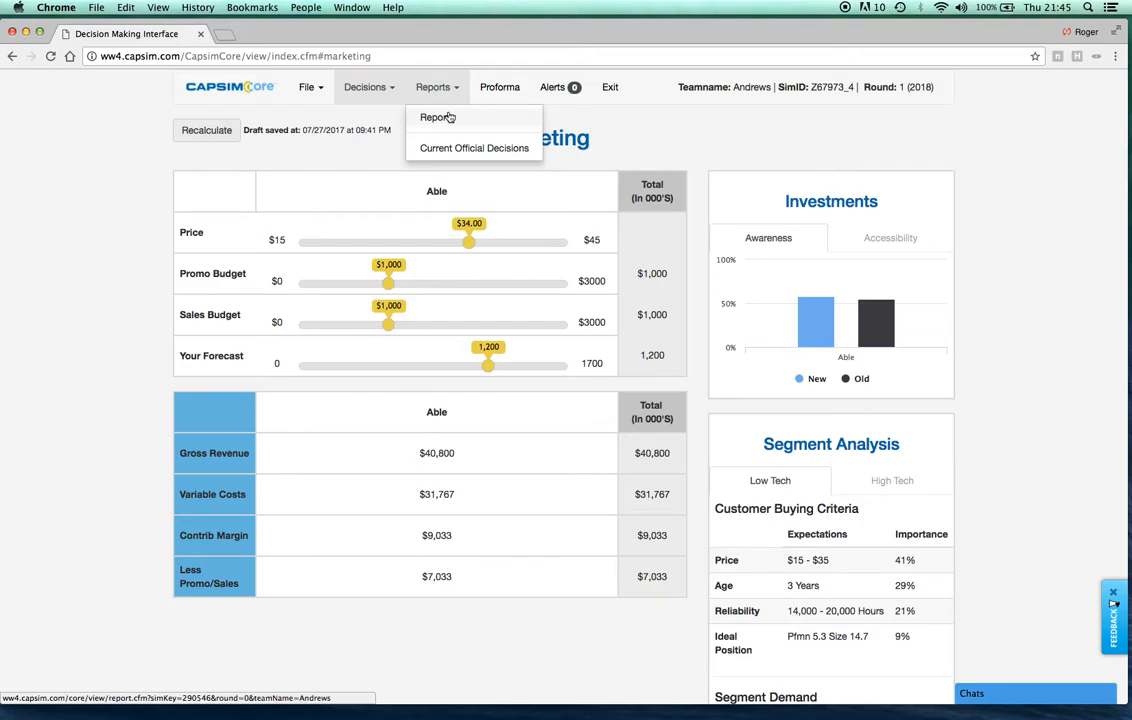
click(449, 118)
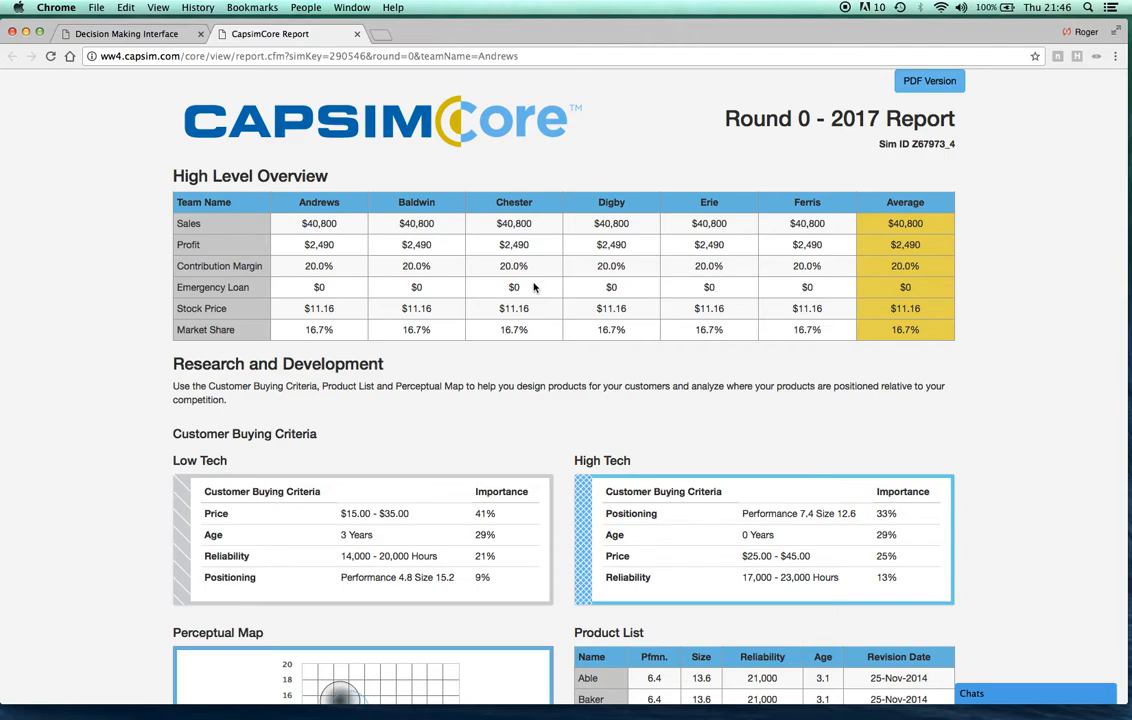
scroll(534, 287, down, 5)
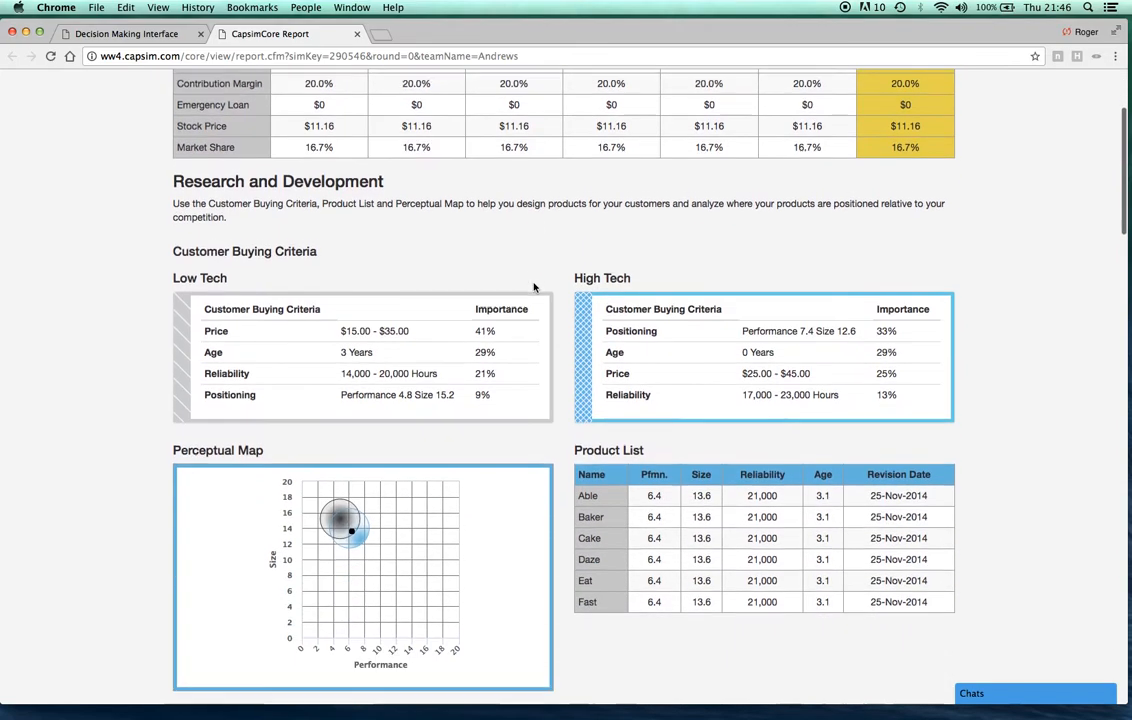
scroll(534, 287, down, 3)
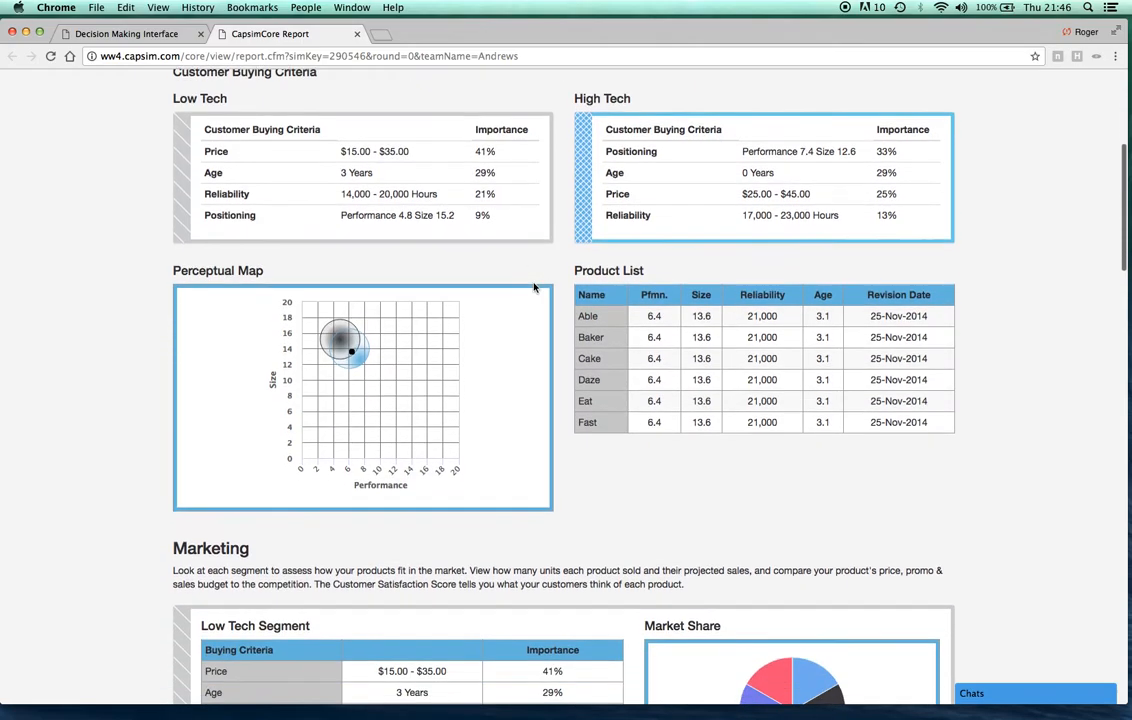
scroll(534, 287, down, 4)
scroll(534, 287, up, 3)
scroll(534, 287, up, 6)
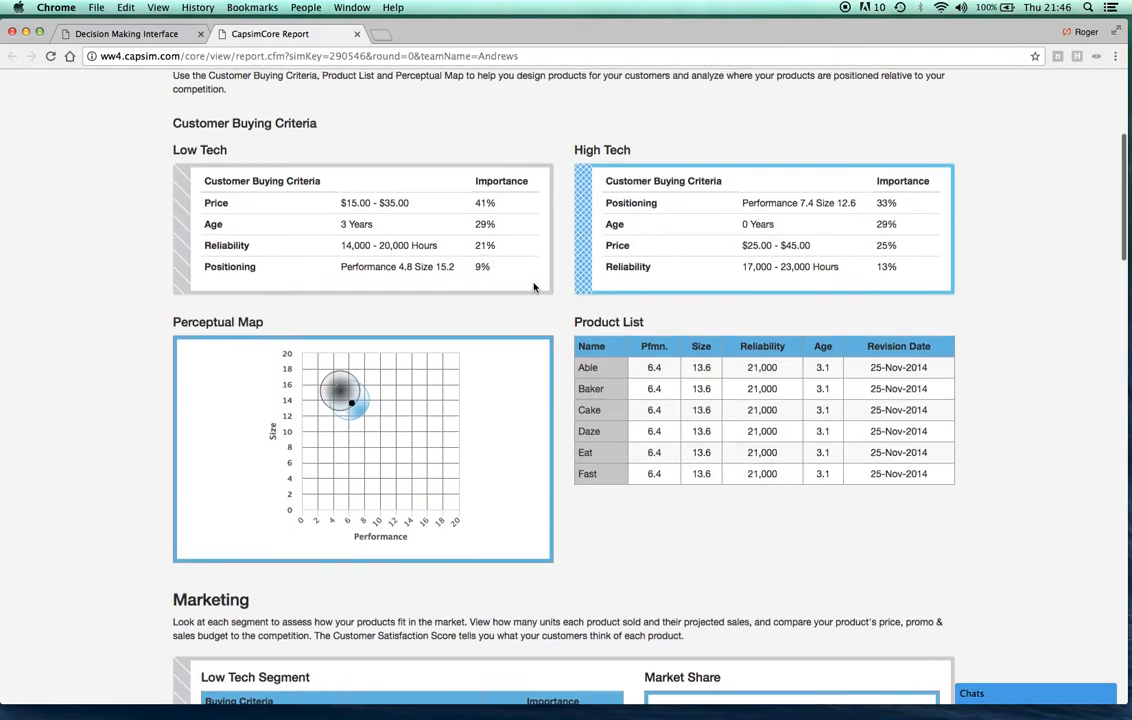
scroll(534, 287, up, 3)
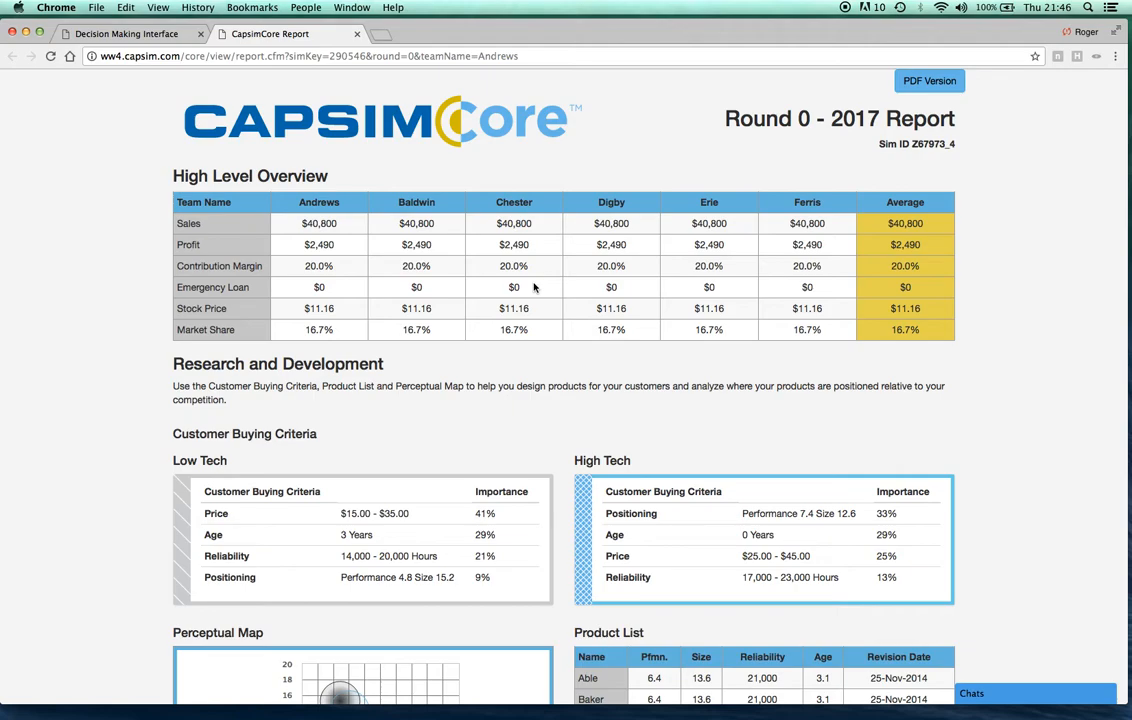
Highlight the round number and the year 2017 in the report title, and compare the report with the decision interface
drag(810, 121, 731, 124)
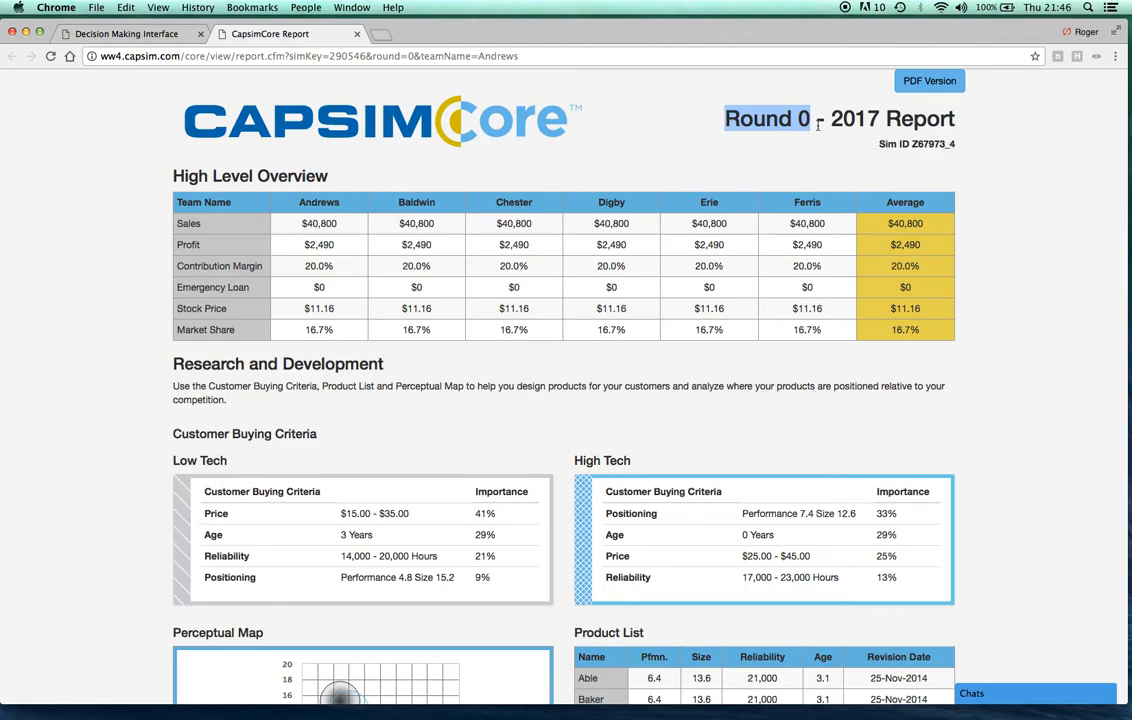
drag(882, 118, 820, 118)
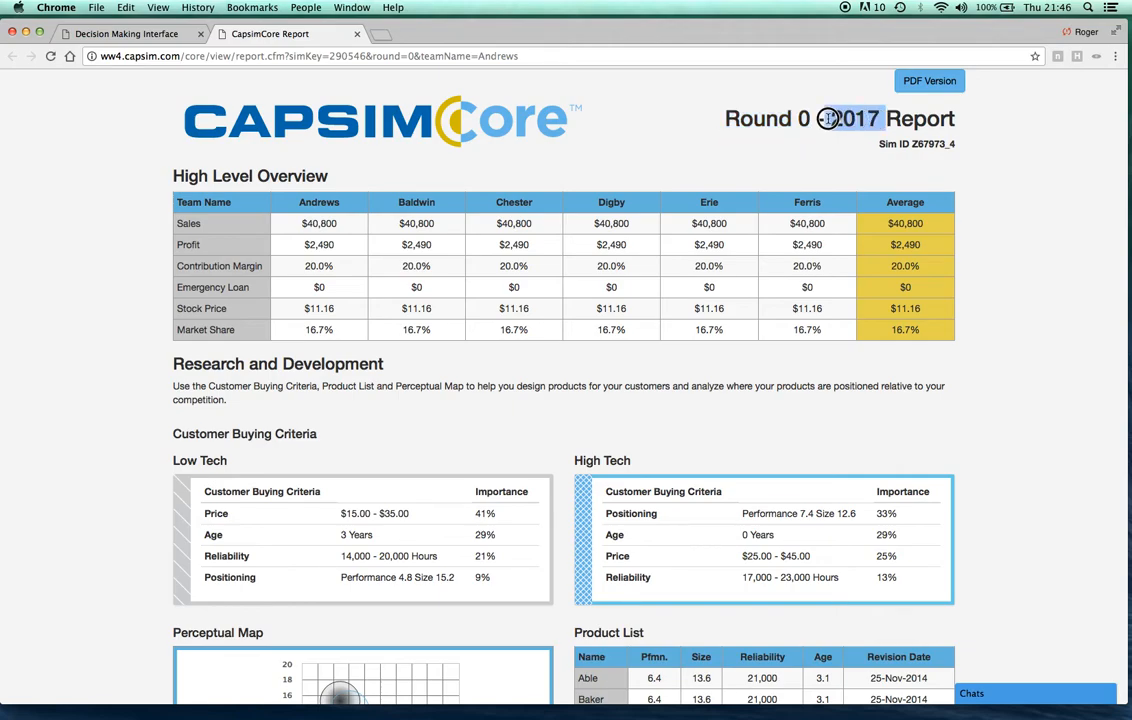
click(168, 34)
click(260, 36)
Return to the decision interface and view the Star Summary Proforma with the projections for next round
click(156, 36)
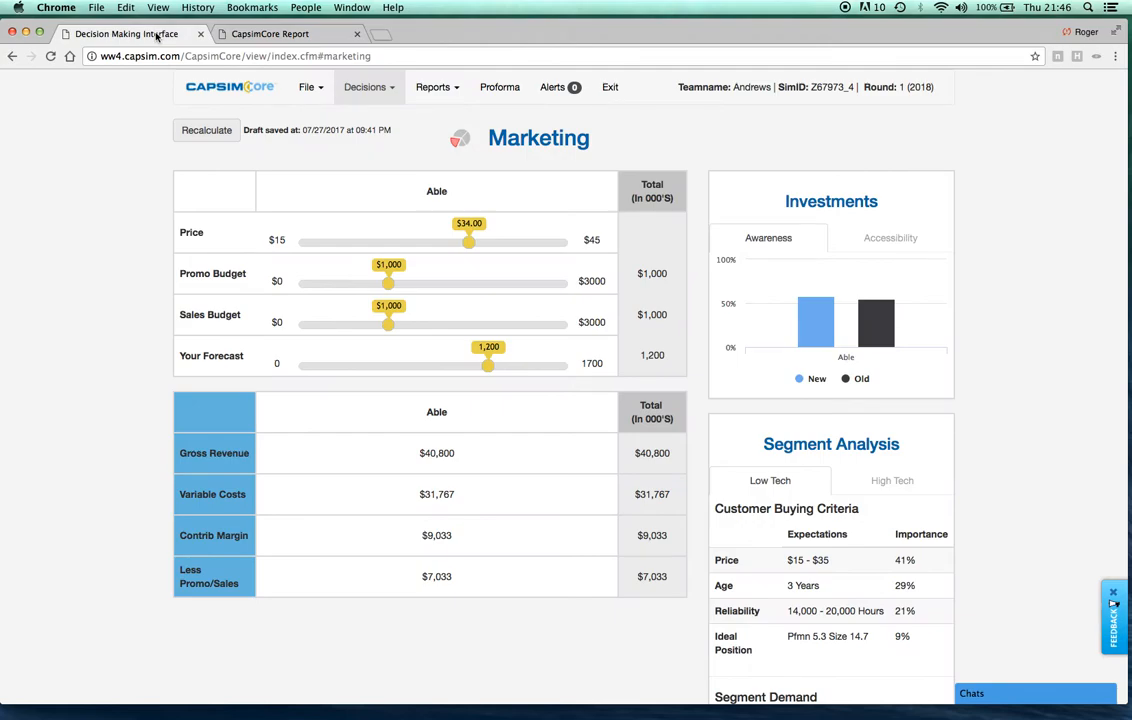
click(389, 92)
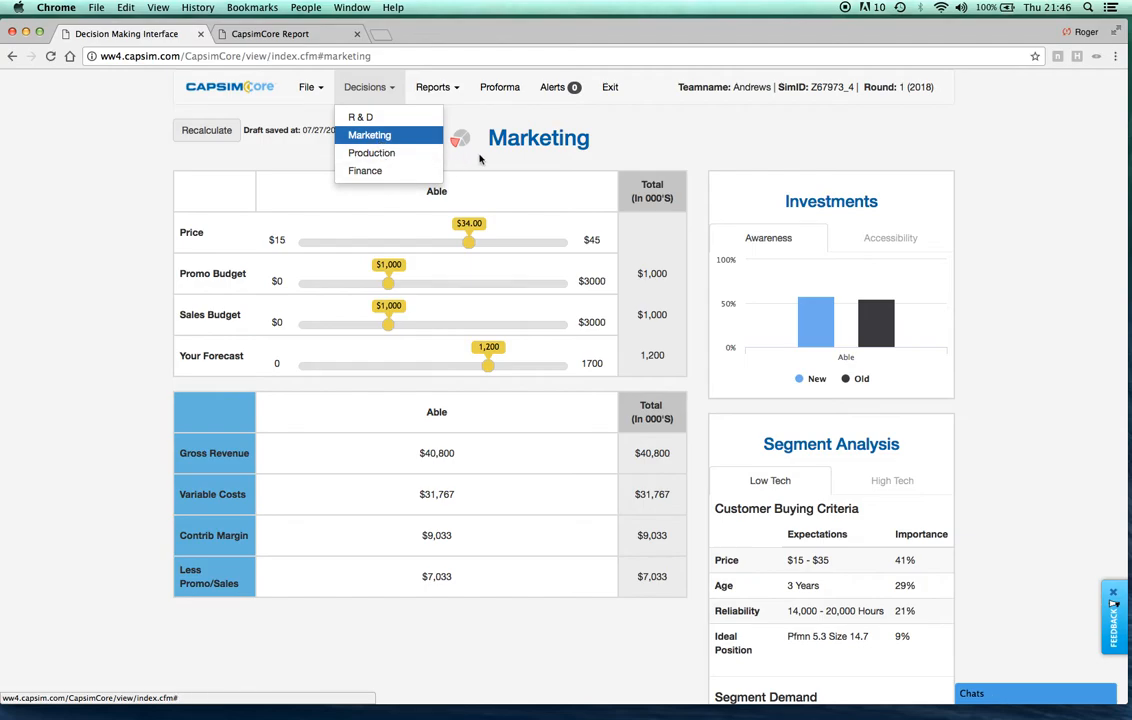
click(508, 86)
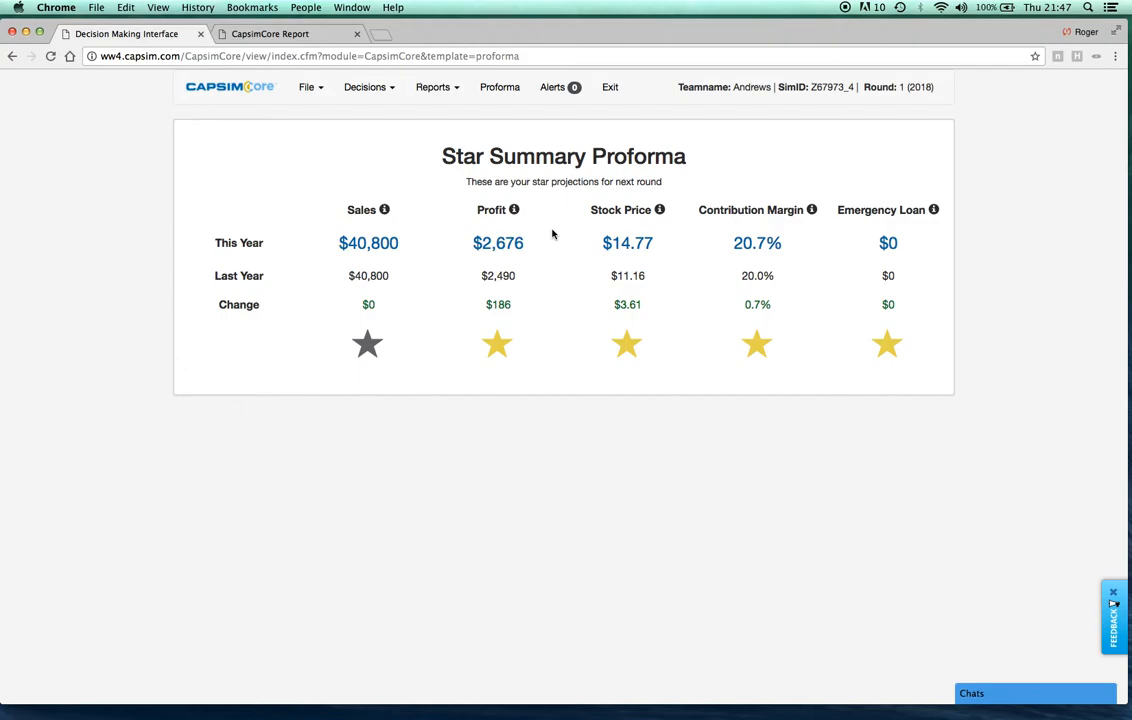
Open the Research & Development decisions, save the decisions with confirmation, and exit to the Participant Dashboard
click(381, 92)
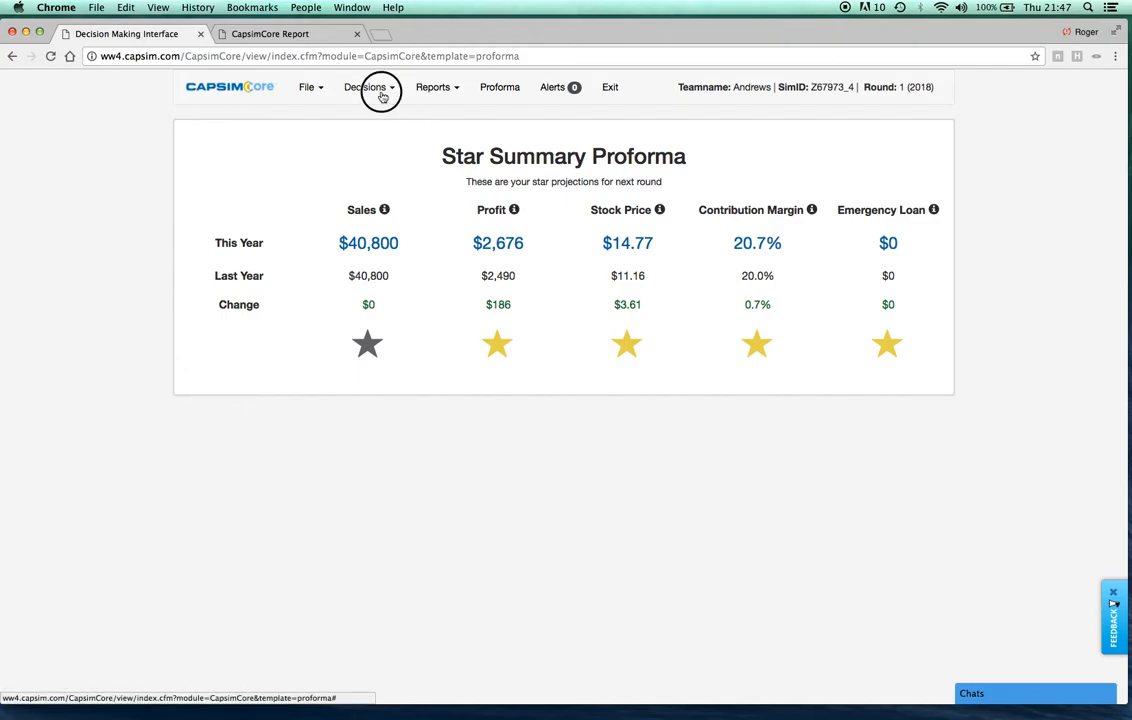
click(370, 117)
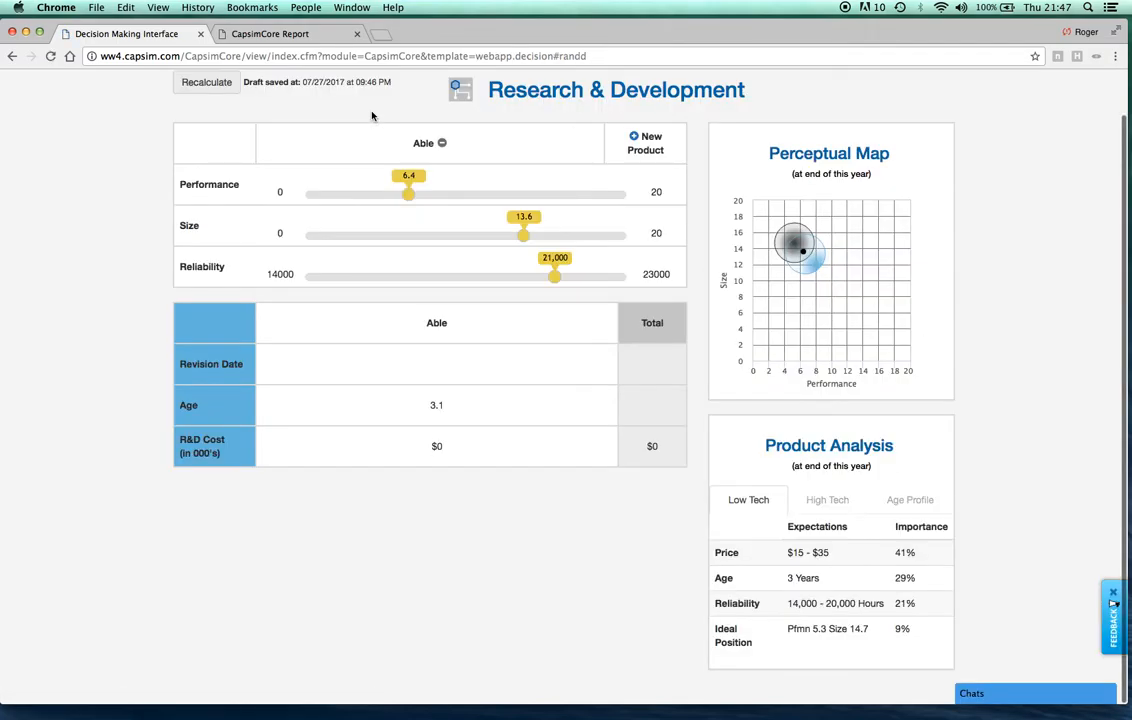
click(310, 89)
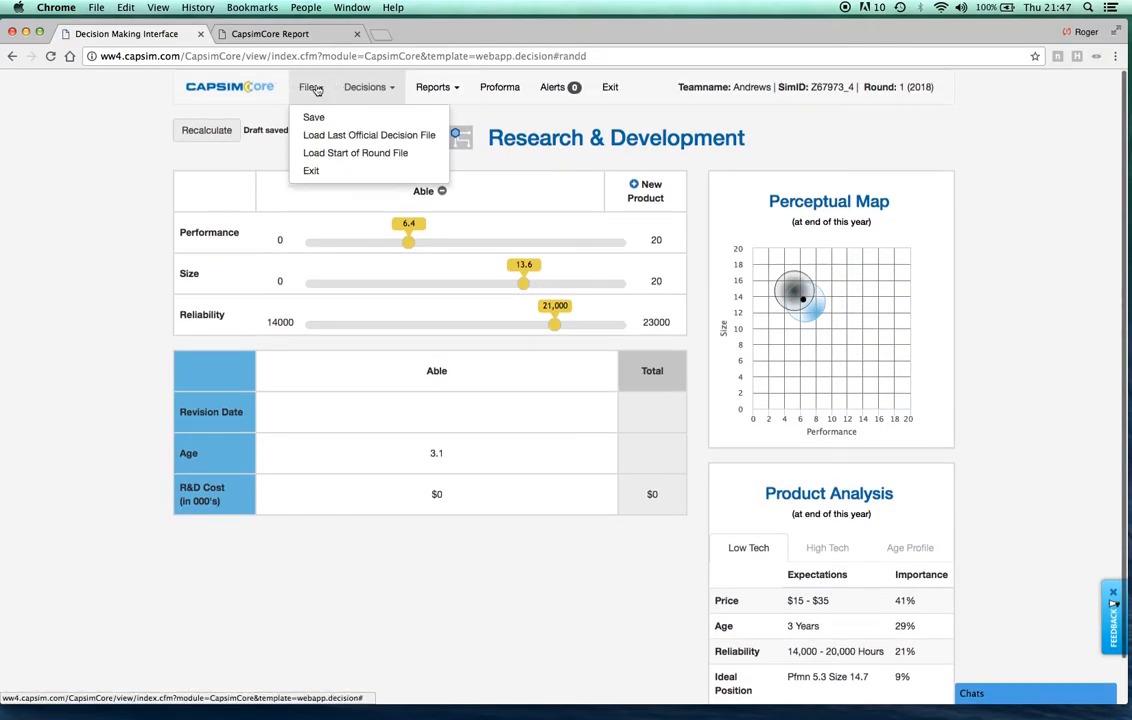
click(330, 117)
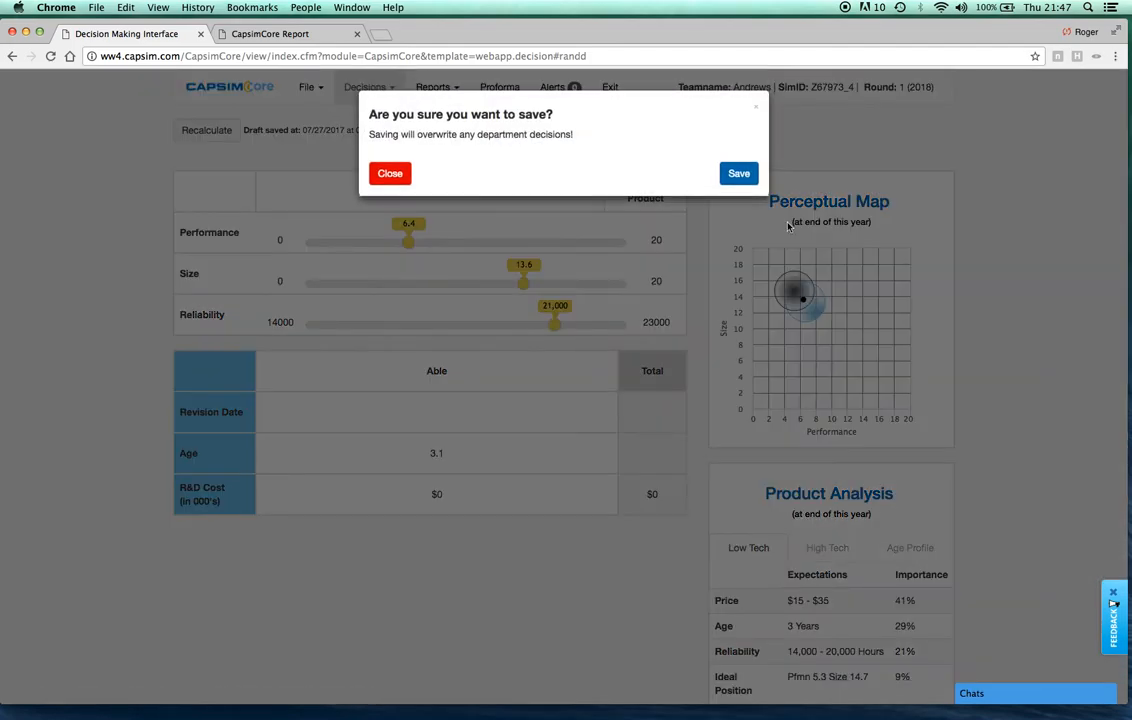
click(740, 174)
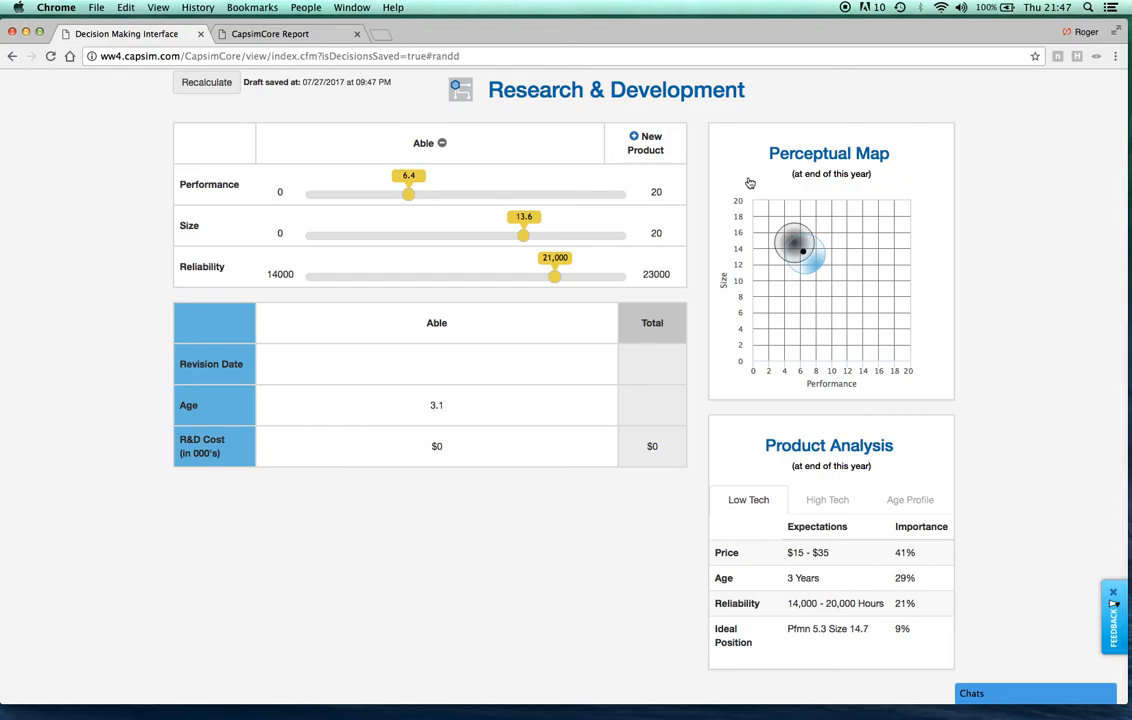
scroll(720, 177, up, 2)
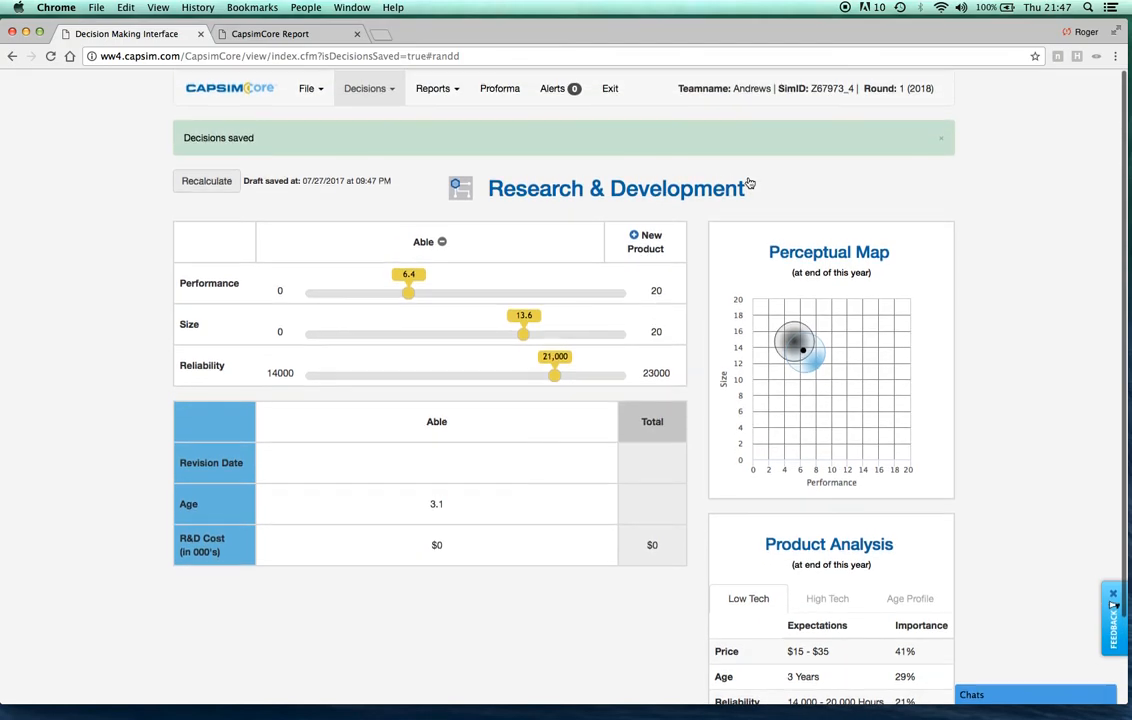
click(613, 92)
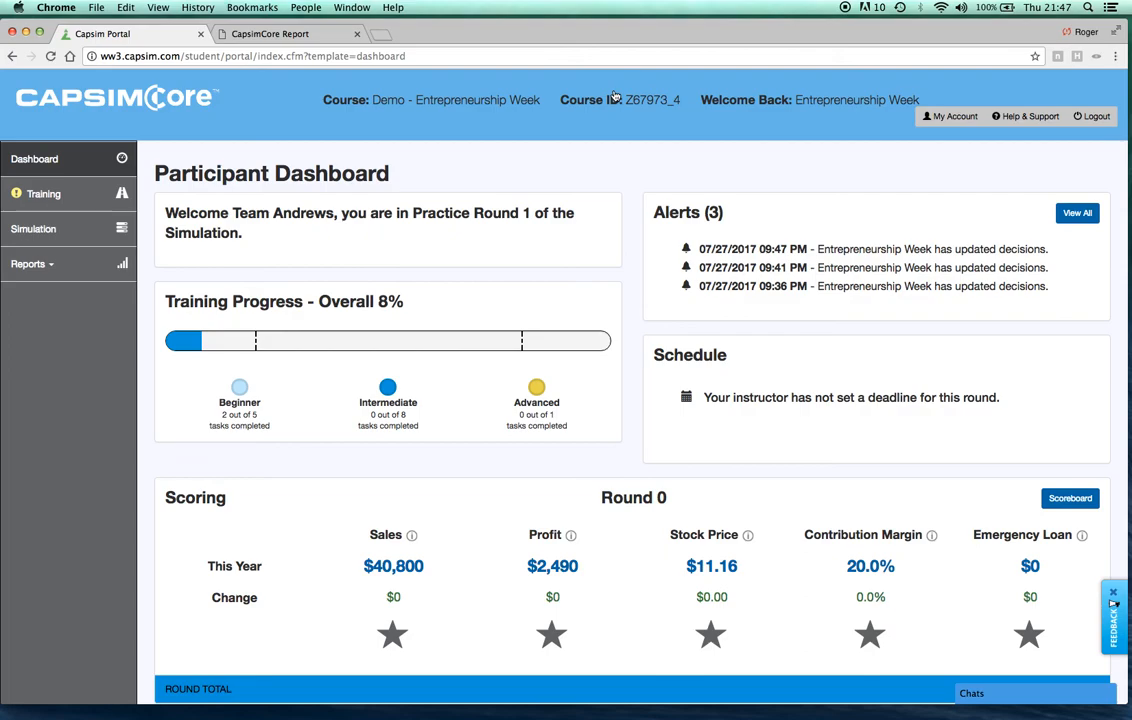
View the Help & Support resources and the support ticket form, and return to the Dashboard
click(1036, 117)
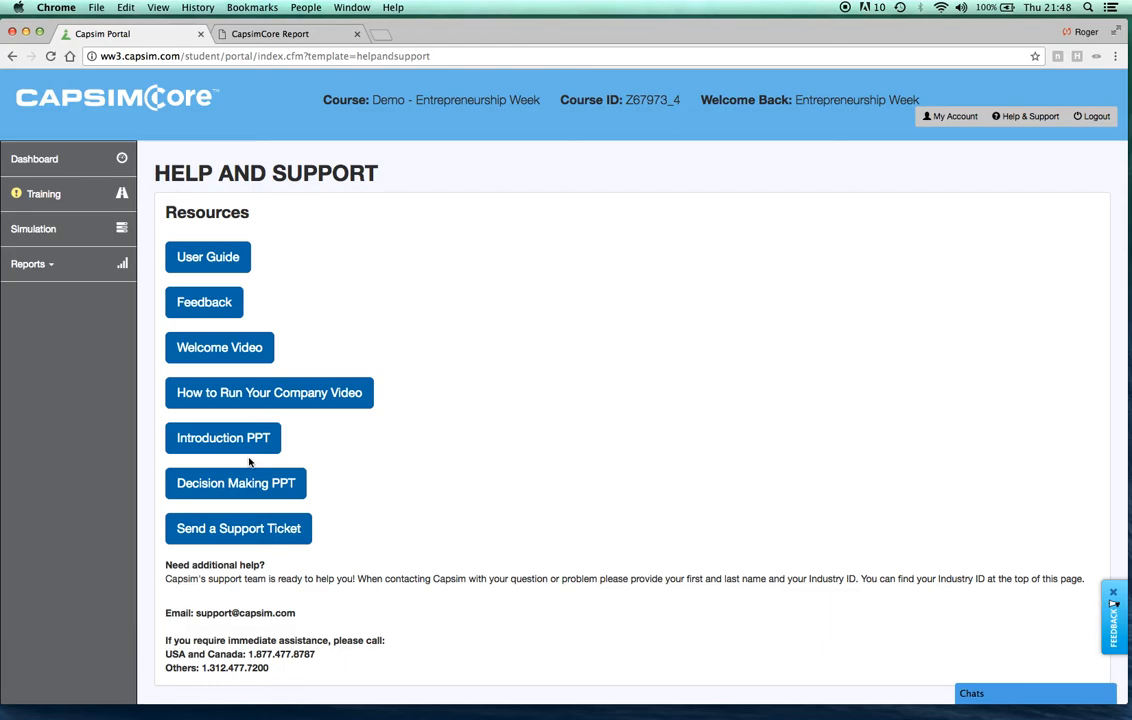
click(234, 528)
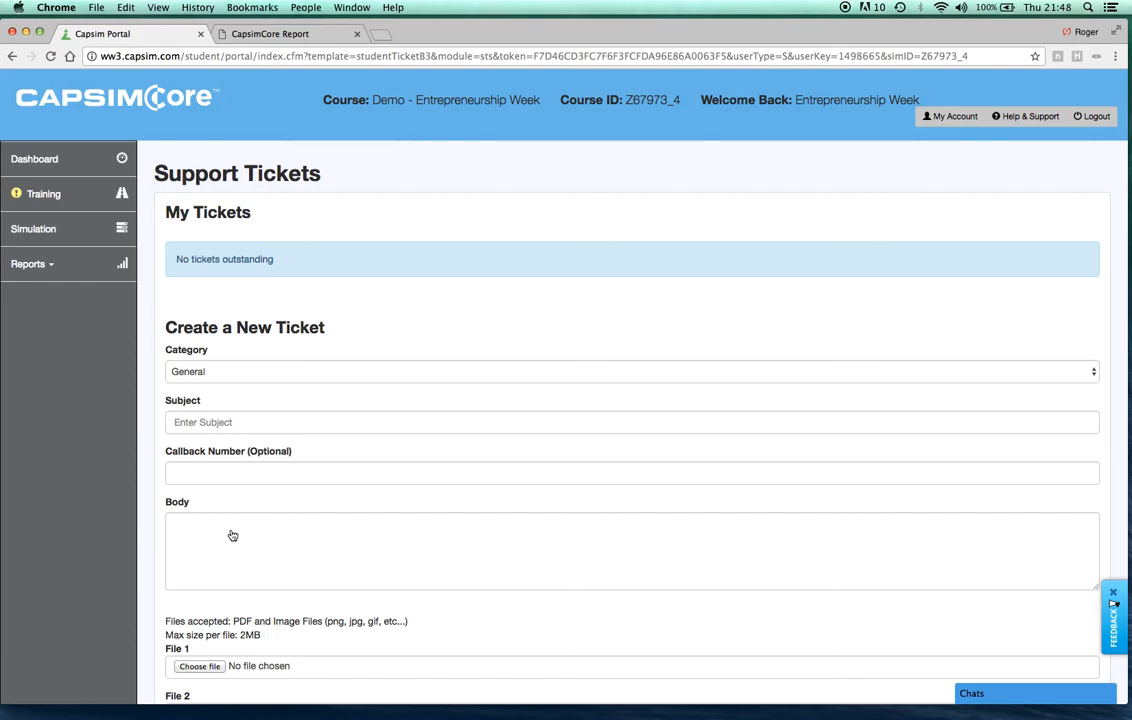
click(50, 170)
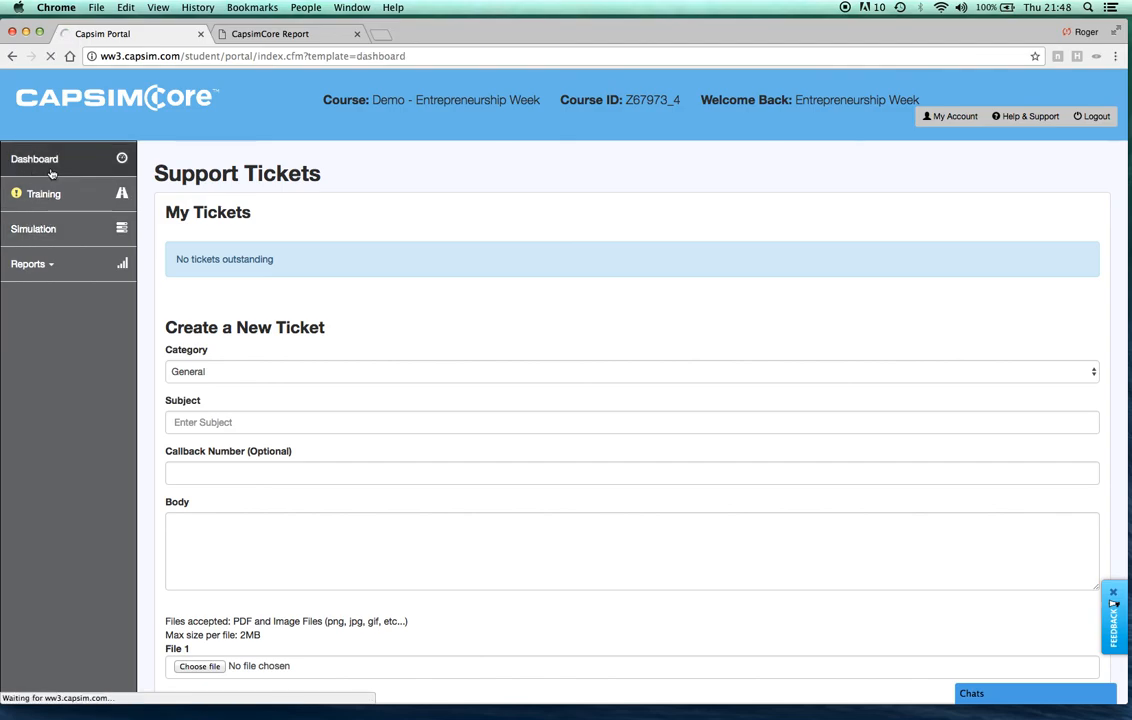